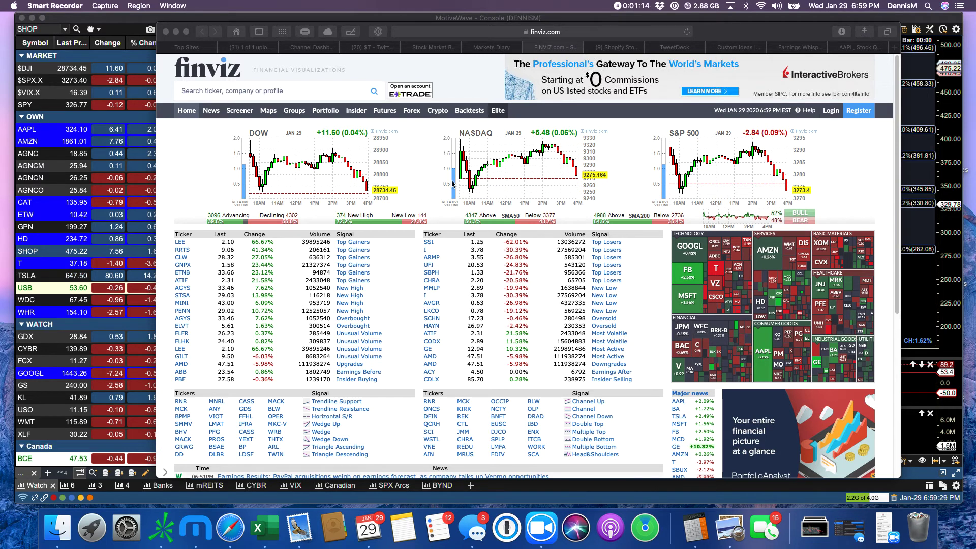
# Switch to the WSJ Markets Diary and scroll through the NYSE and NASDAQ diaries table.
pyautogui.click(487, 48)
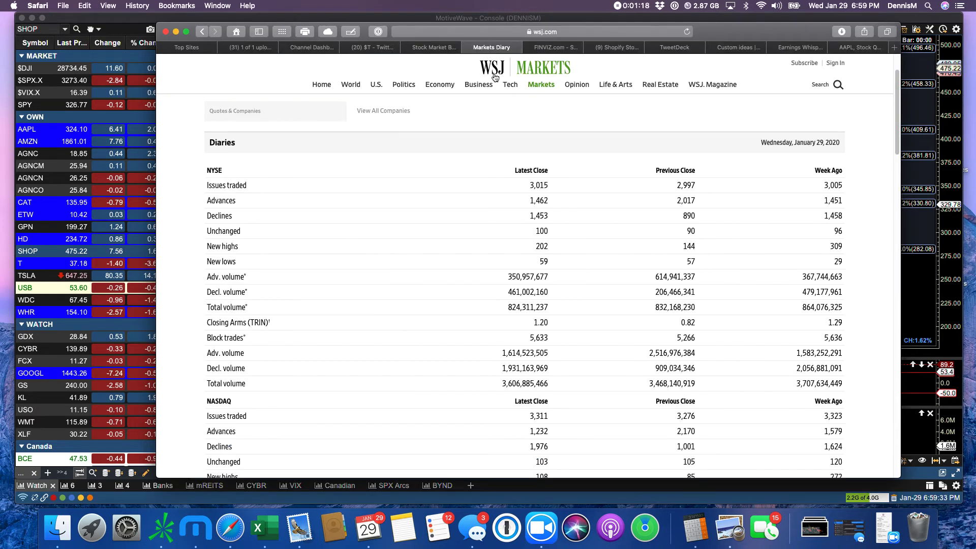
pyautogui.moveTo(478, 84)
pyautogui.scroll(3, 457, 151)
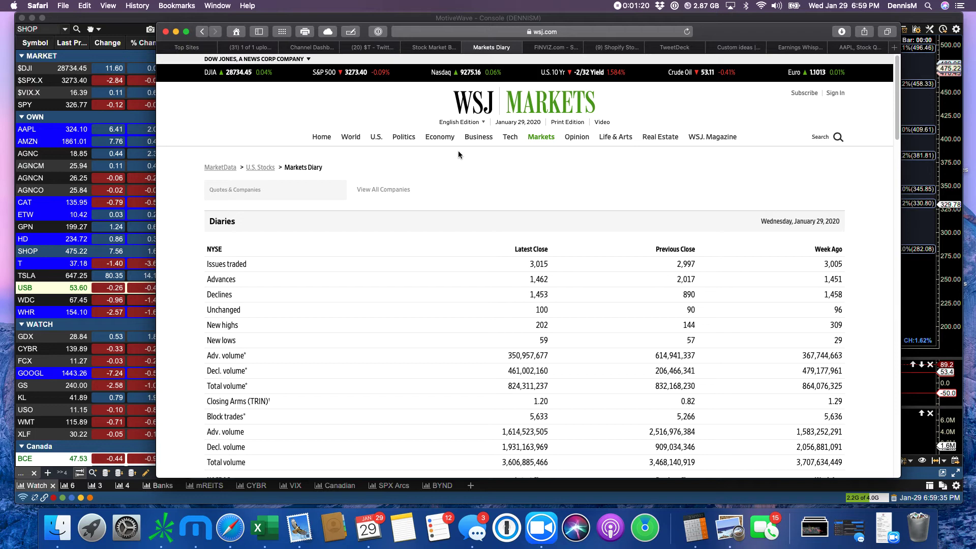
pyautogui.scroll(-2, 513, 260)
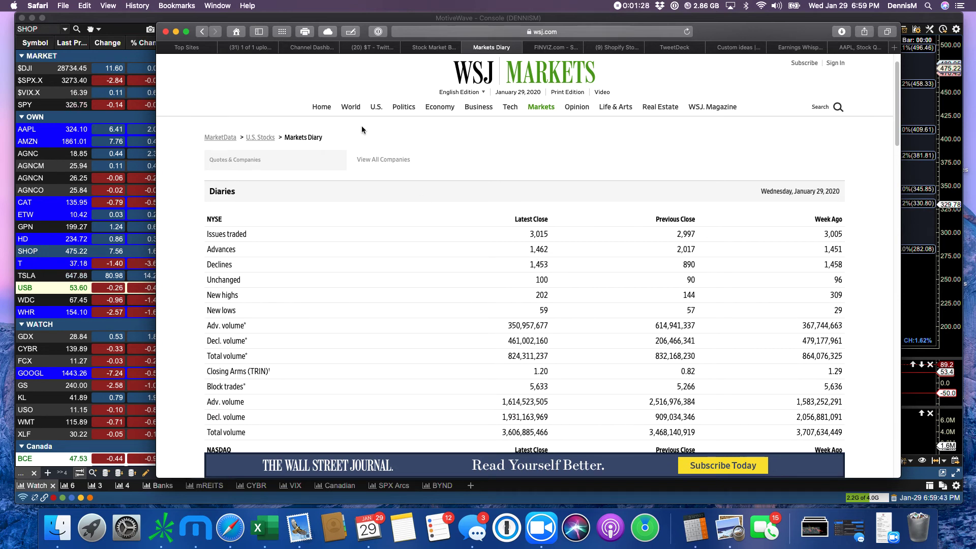
pyautogui.scroll(-3, 424, 256)
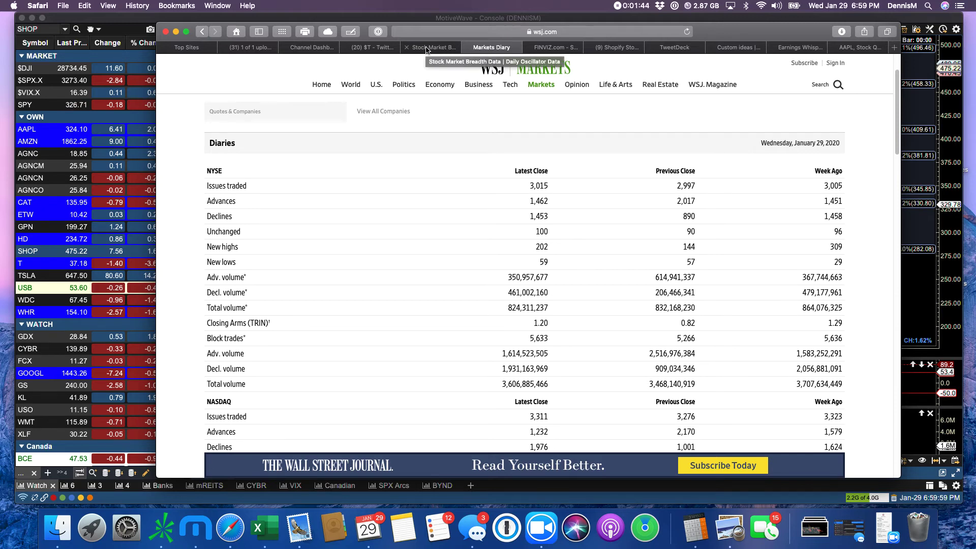
# Check the NYSE McClellan Oscillator, then load the $VIX.X daily chart in MotiveWave.
pyautogui.click(427, 48)
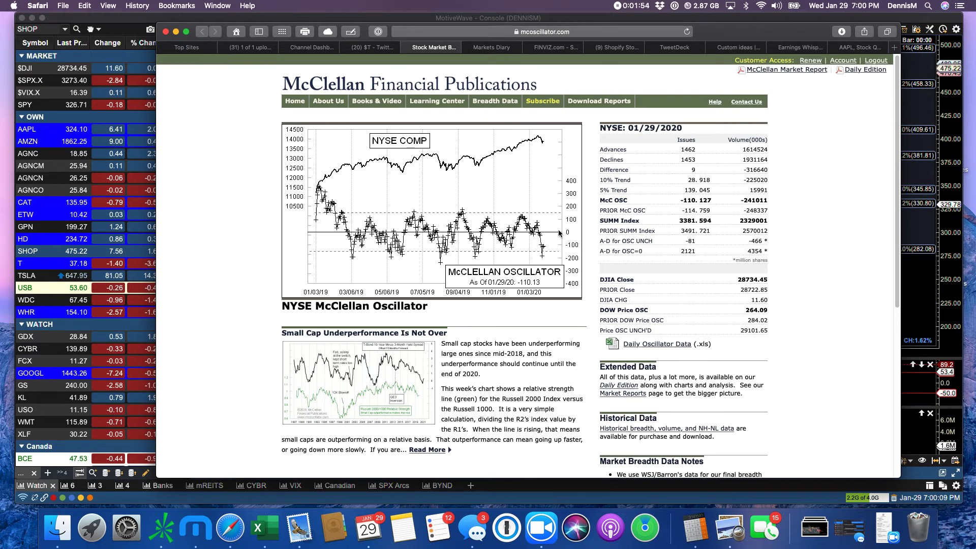
pyautogui.click(34, 92)
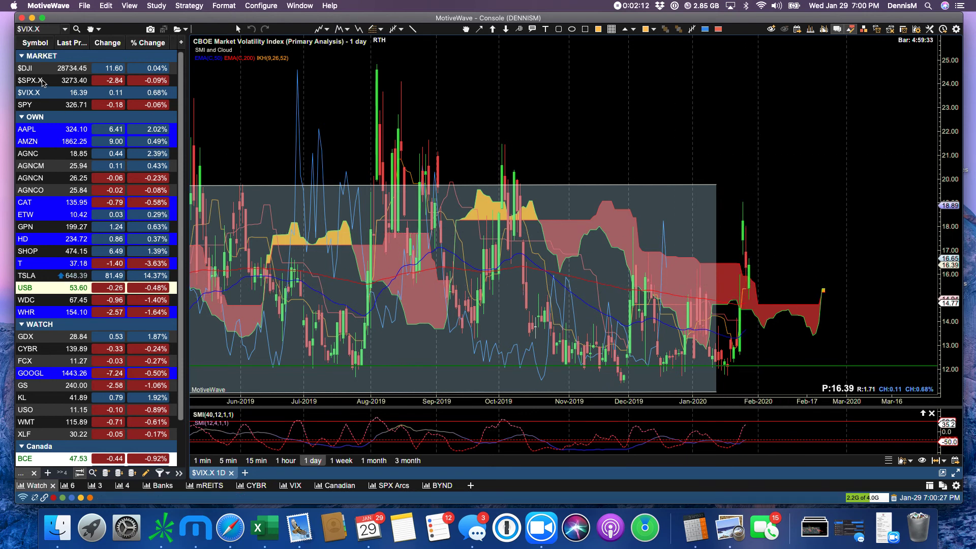
# Load the $SPX.X daily chart with its Fibonacci levels and 3258.99–3285.23 gap.
pyautogui.click(44, 81)
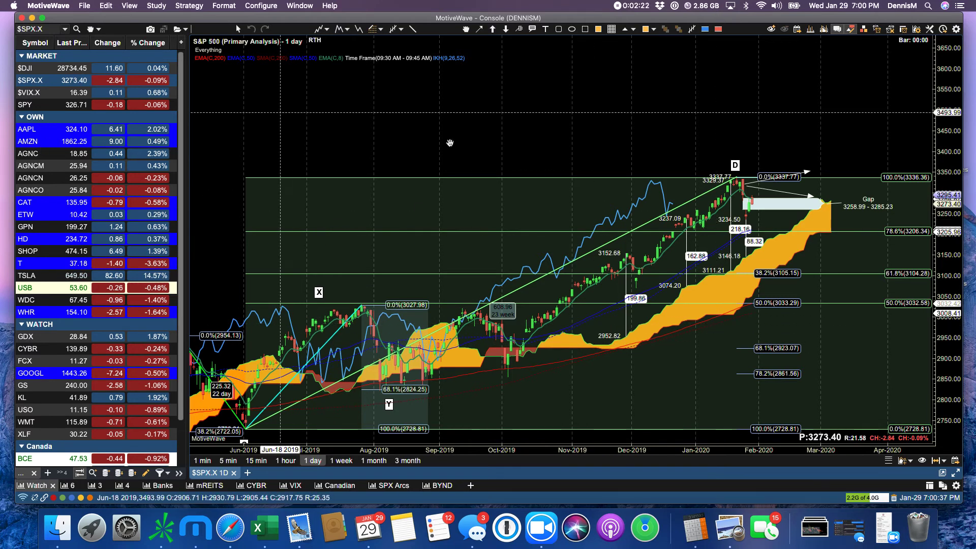
# Delete the gap box near recent highs and put a down arrow above the late-December high.
pyautogui.click(772, 204)
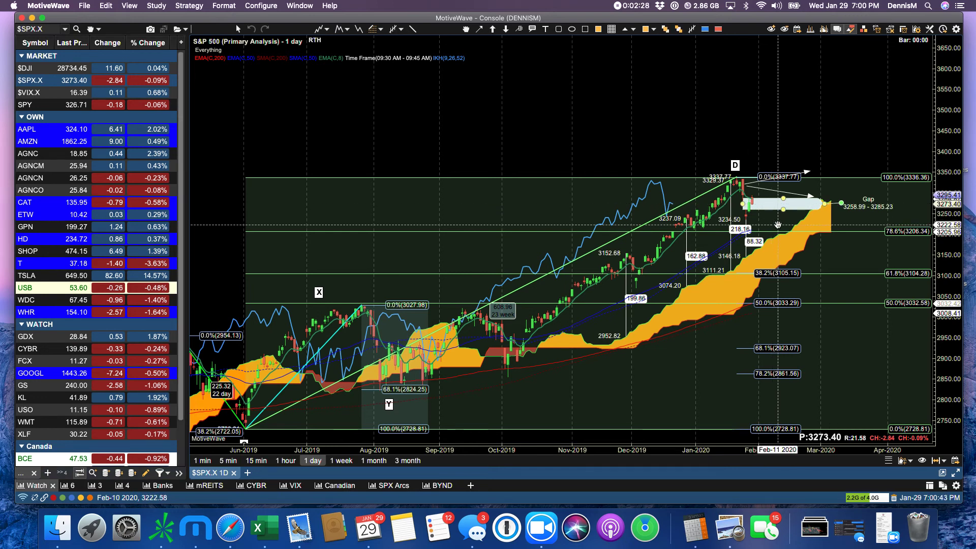
pyautogui.press('Delete')
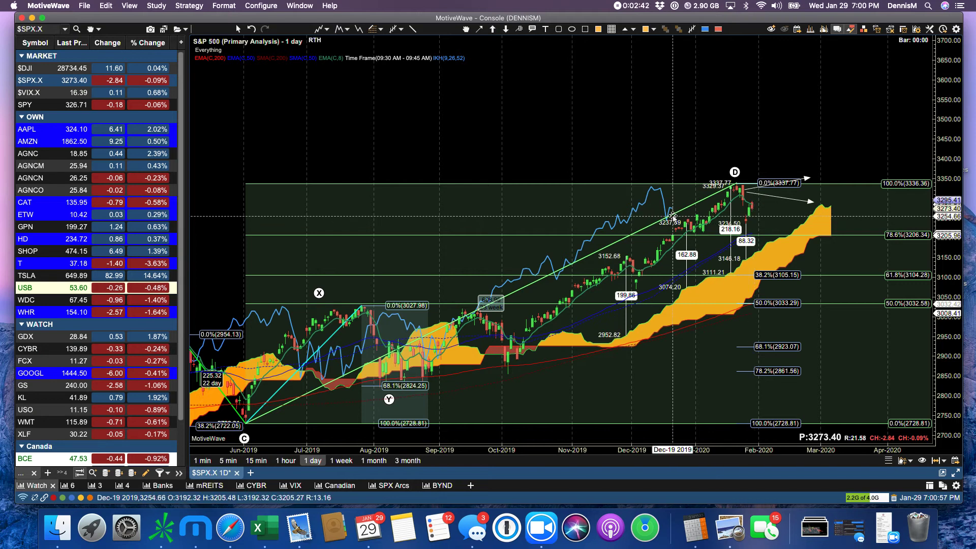
pyautogui.moveTo(685, 225)
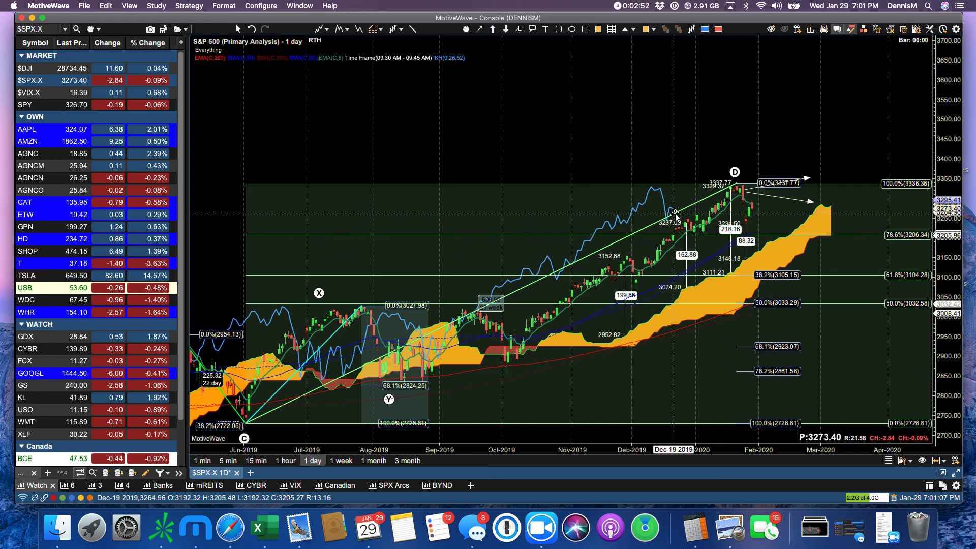
pyautogui.click(506, 29)
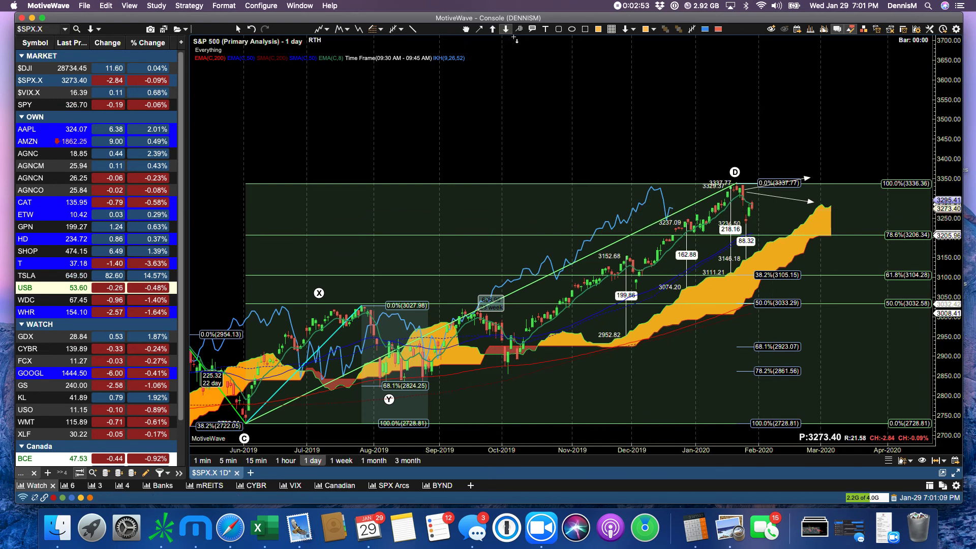
pyautogui.click(674, 203)
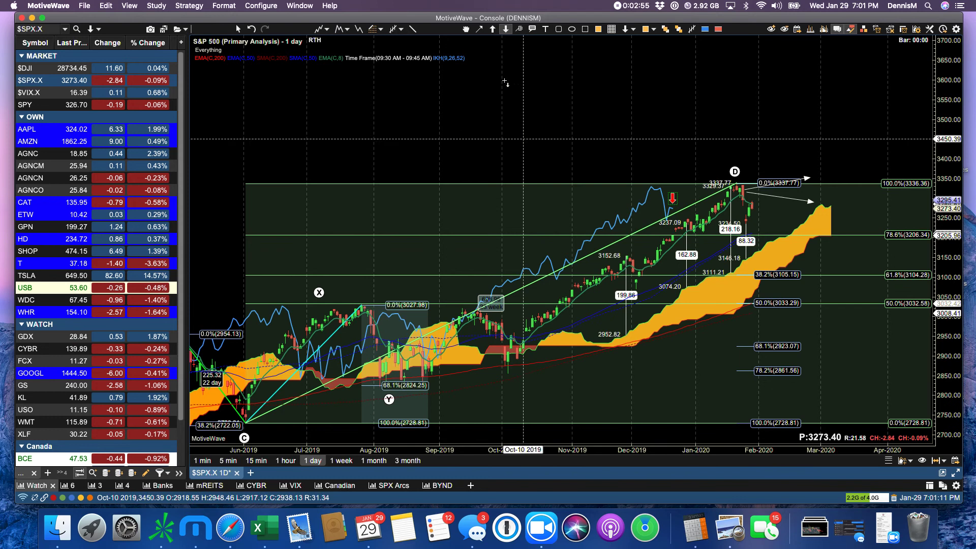
pyautogui.click(466, 29)
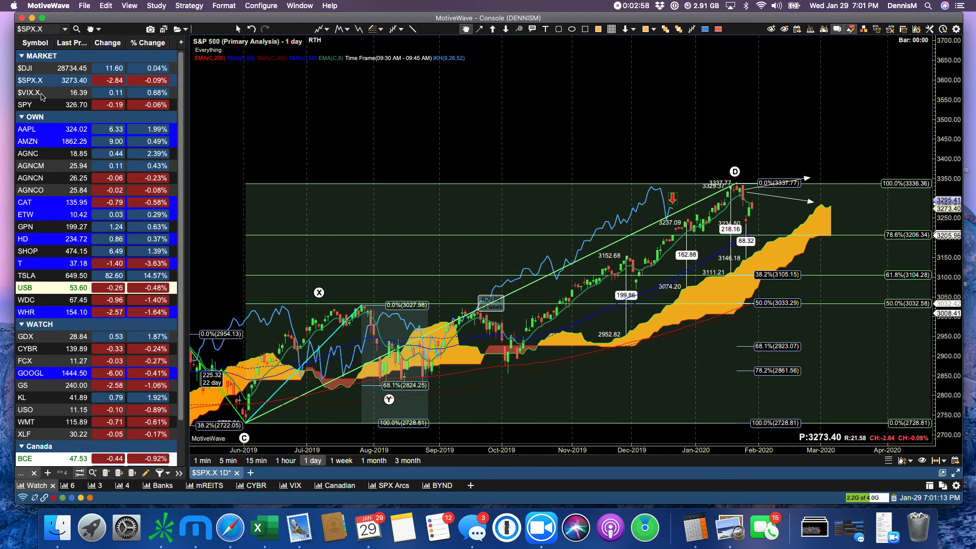
# Load Apple's (AAPL) daily chart from the OWN watchlist section.
pyautogui.click(42, 132)
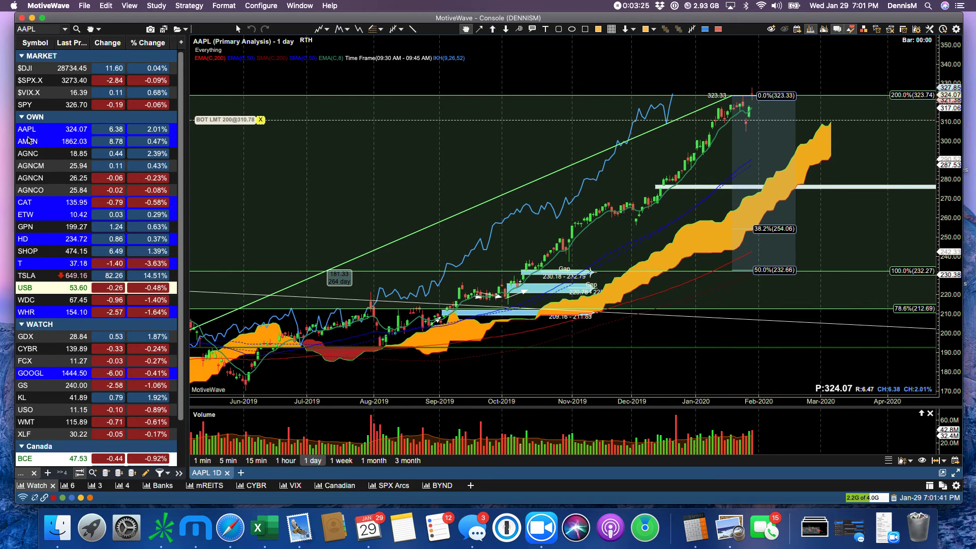
# Load Amazon's (AMZN) daily chart from the OWN watchlist section.
pyautogui.click(29, 142)
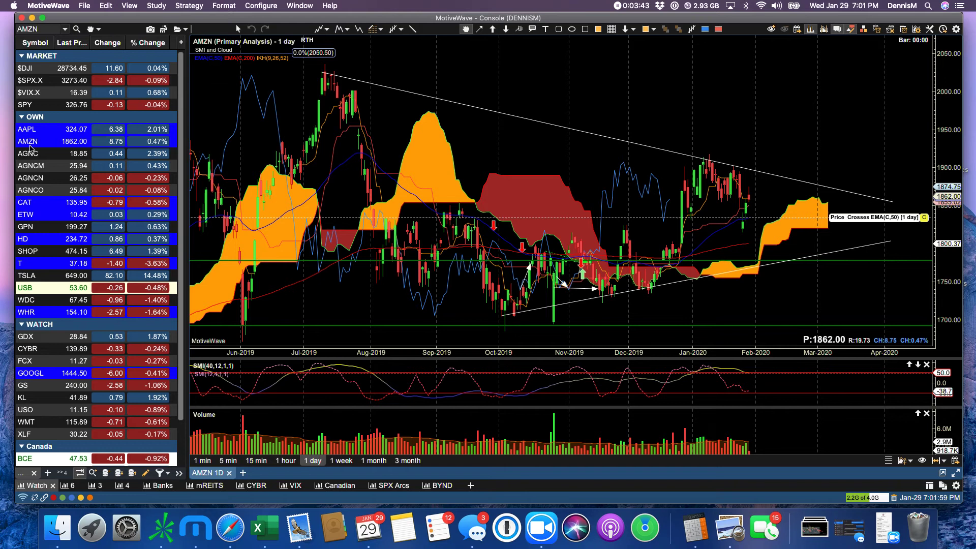
# Close the CAT chart despite its active-alerts warning, then load the SHOP chart.
pyautogui.click(31, 207)
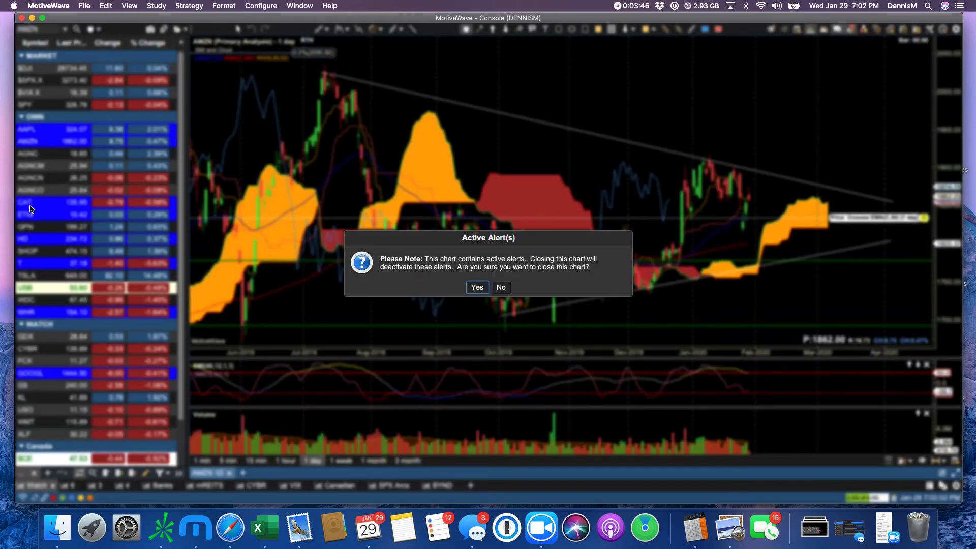
pyautogui.click(476, 285)
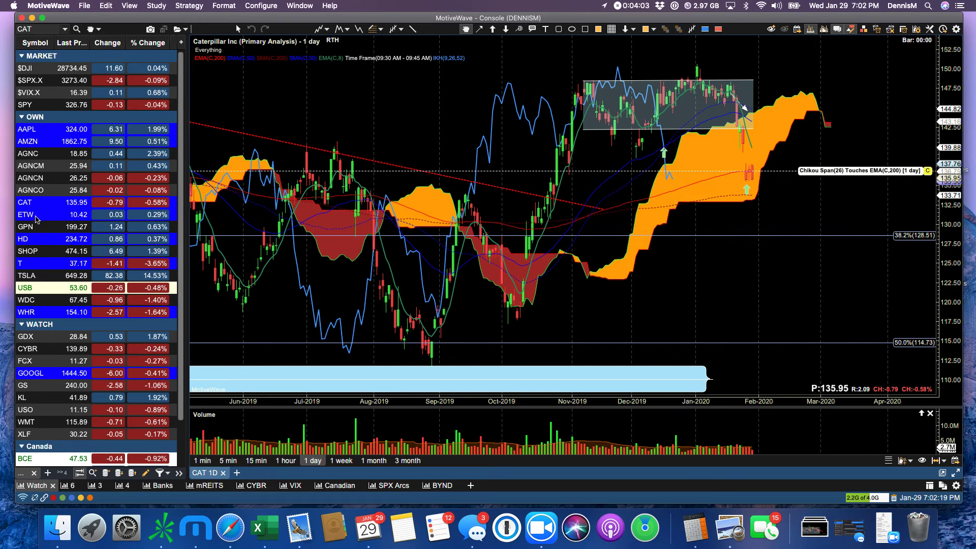
pyautogui.press('super+w')
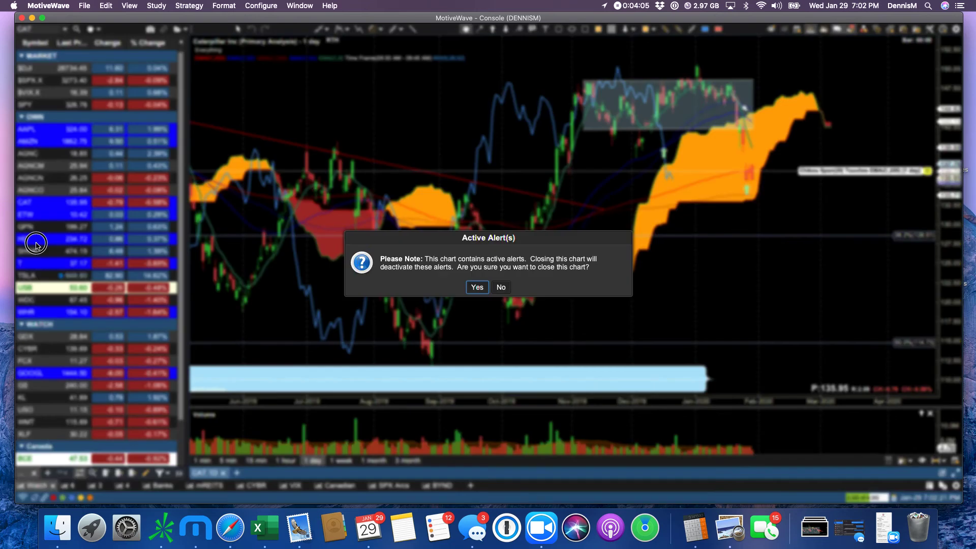
pyautogui.press('Return')
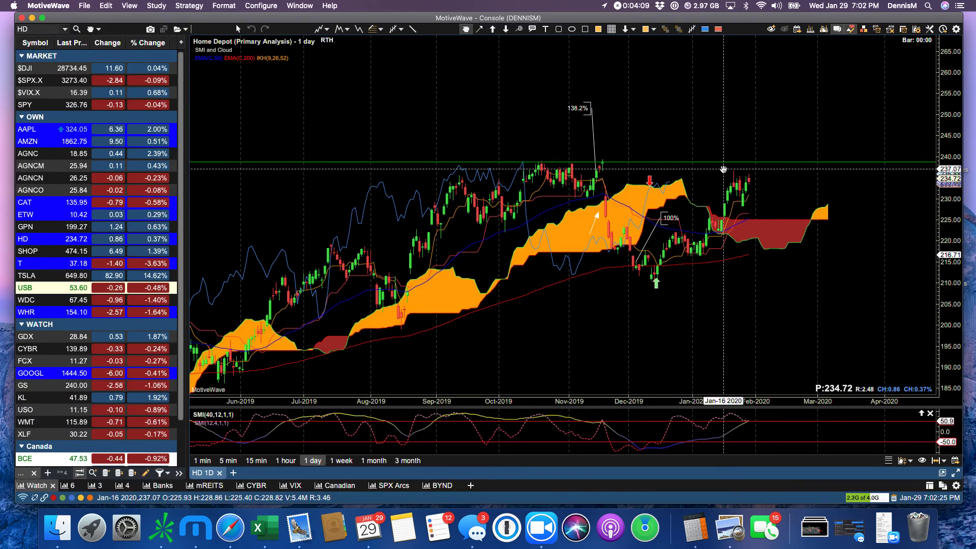
pyautogui.click(32, 252)
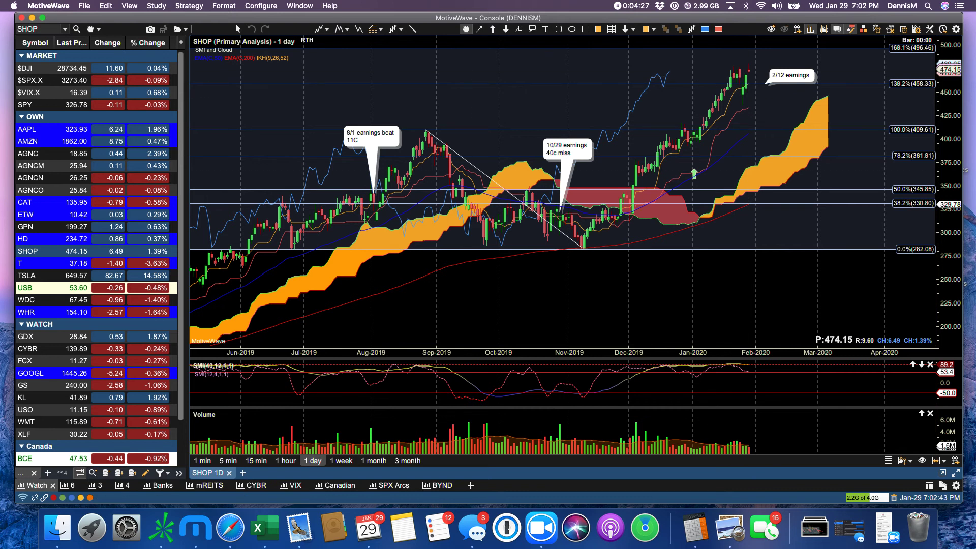
# Review SHOP at 474.15, between the 138.2% (458.33) and 168.1% (496.46) Fibonacci levels.
pyautogui.press('super+ctrl+Escape')
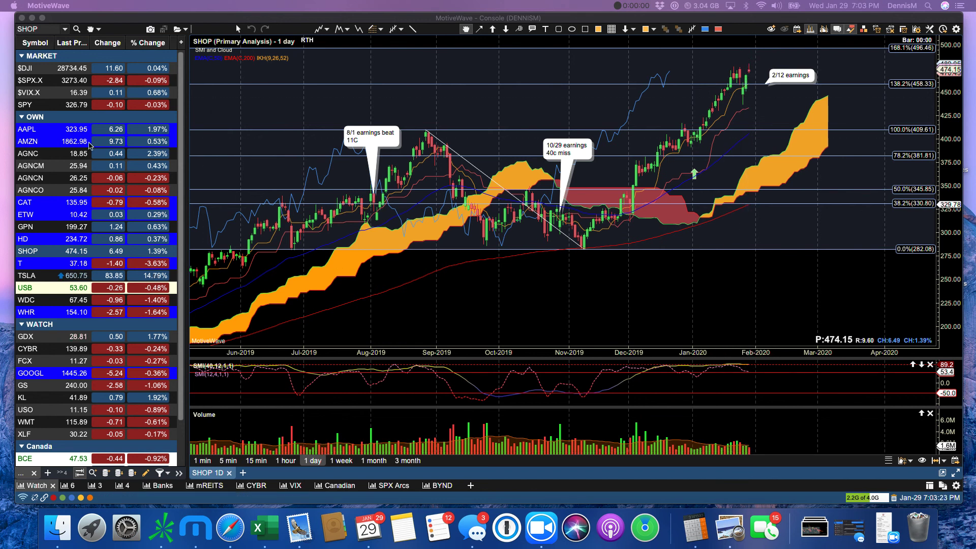
# Load the AT&T (T) daily chart showing its '50 support' note.
pyautogui.click(29, 265)
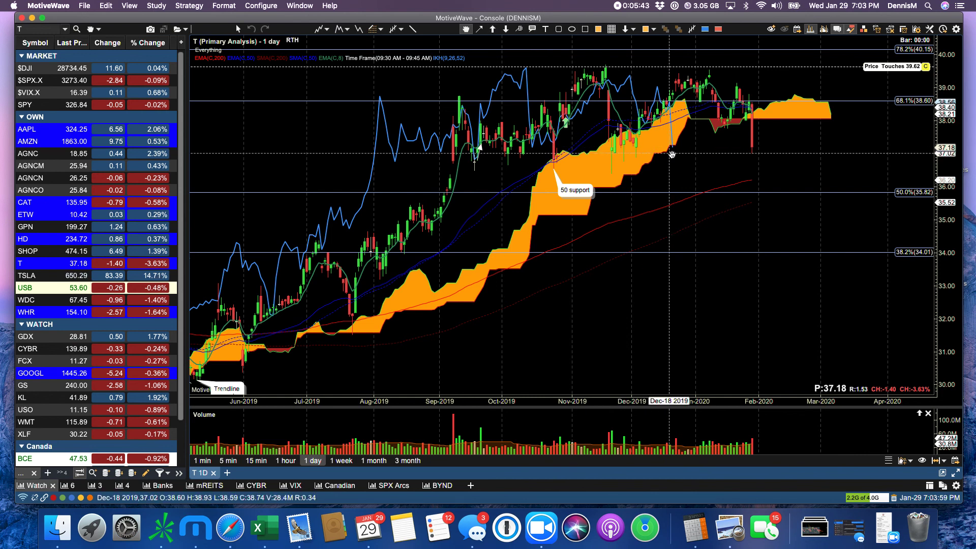
# Place a green up arrow below the late-December low on the T chart.
pyautogui.click(493, 29)
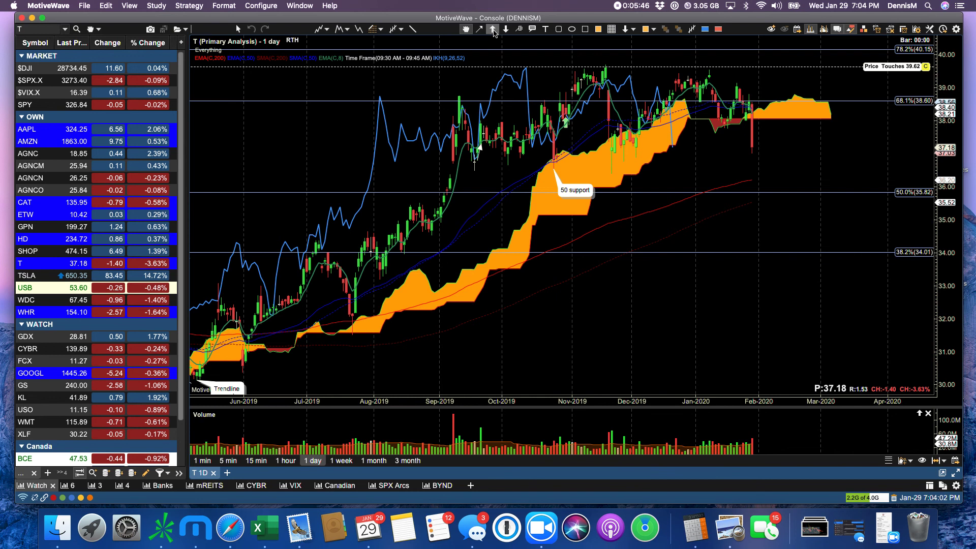
pyautogui.click(672, 153)
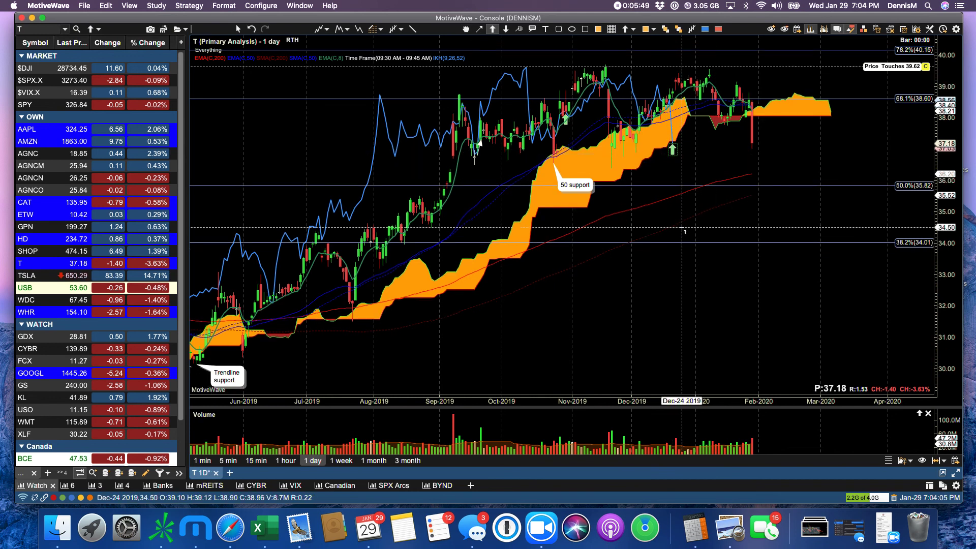
pyautogui.click(468, 31)
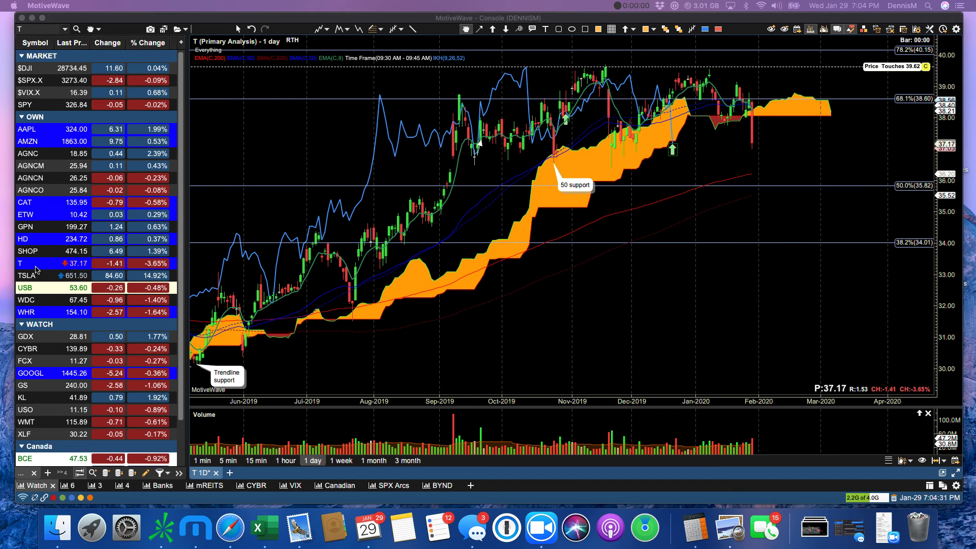
# On Whirlpool's (WHR) weekly chart, mark the 154.10 latest bar with a red down arrow and save.
pyautogui.click(35, 314)
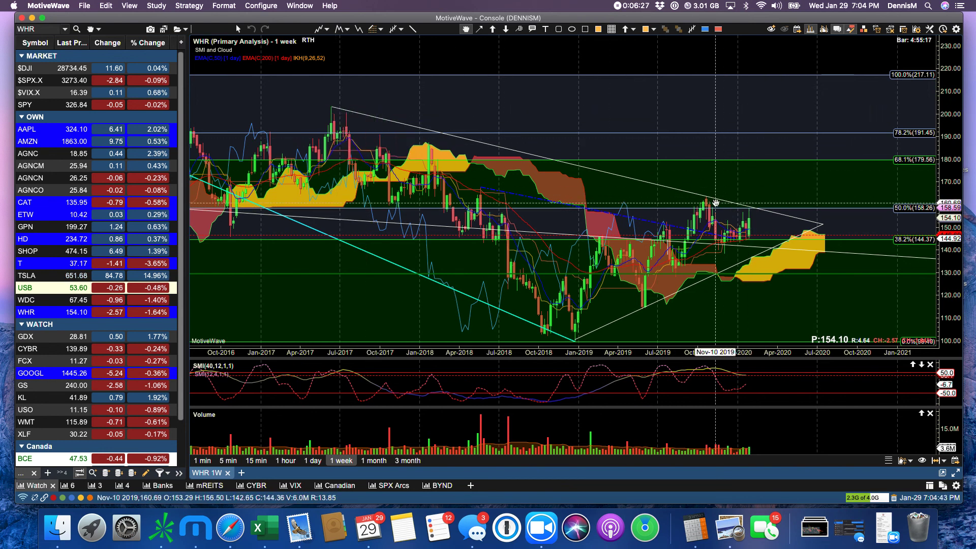
pyautogui.click(506, 29)
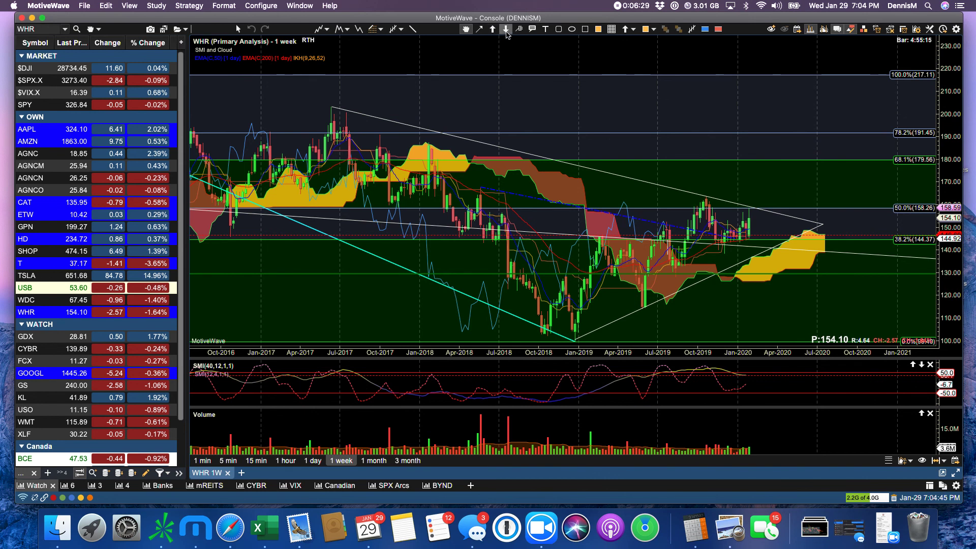
pyautogui.click(754, 201)
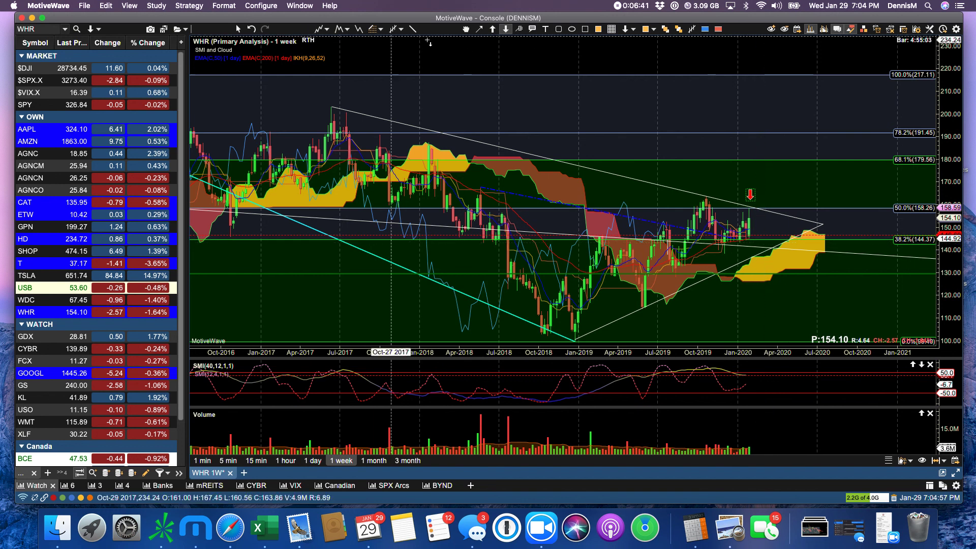
pyautogui.click(466, 29)
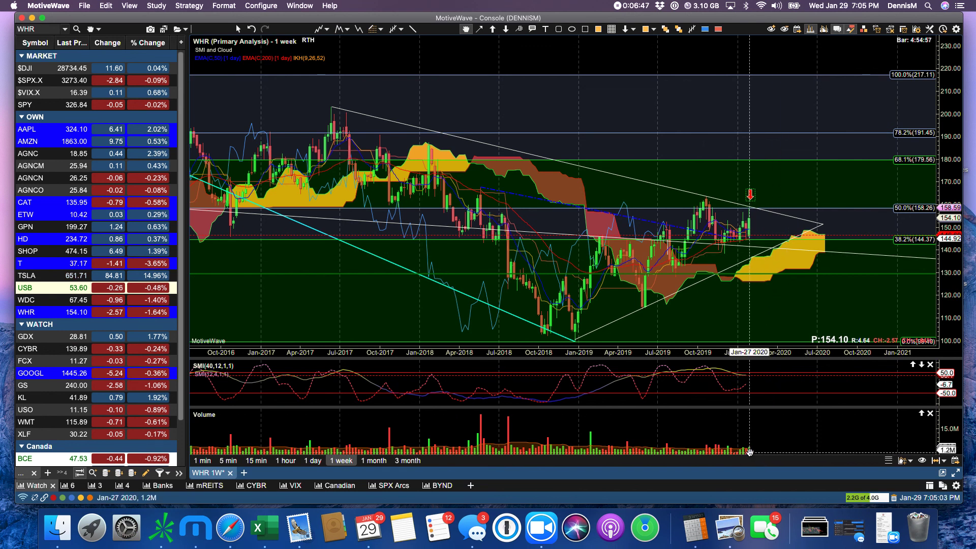
pyautogui.press('super+s')
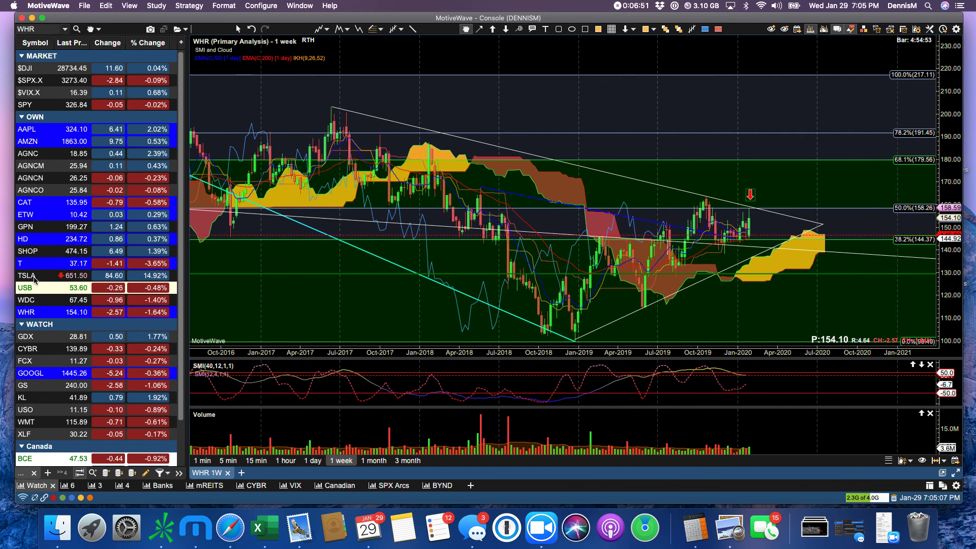
# Switch to TSLA, confirming the Active Alerts prompt, then return to the $SPX.X daily chart.
pyautogui.click(34, 278)
pyautogui.click(475, 285)
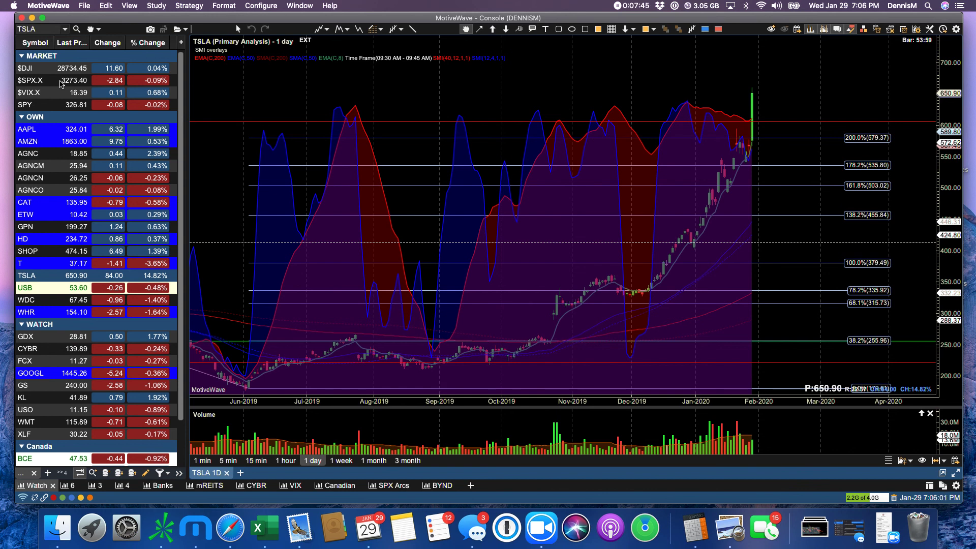
pyautogui.click(37, 80)
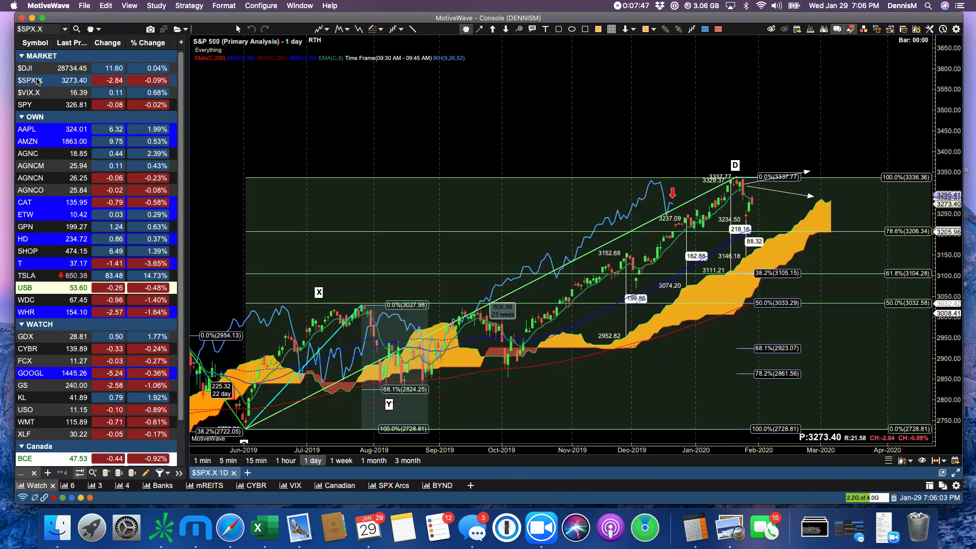